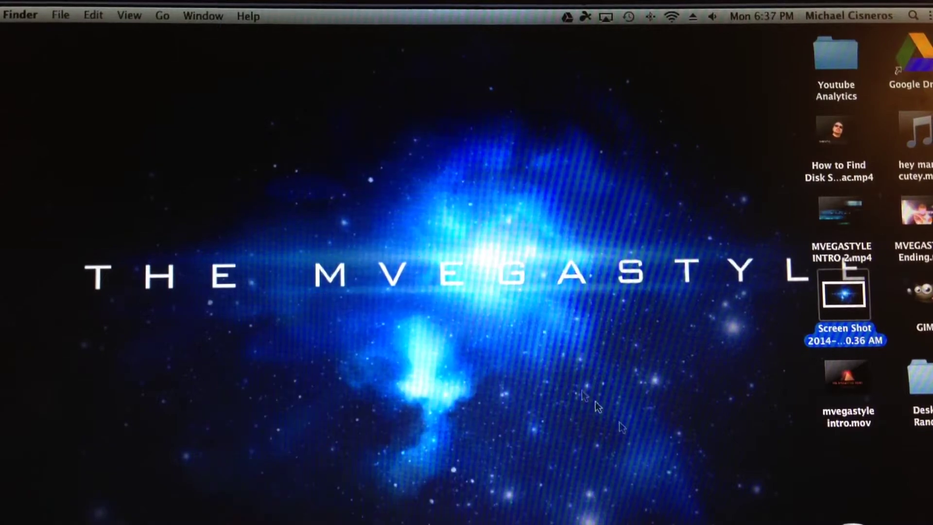
Step: Launch iTunes from the Dock to bring up the iTunes Store home page
{"action": "left_click", "coordinate": [711, 517]}
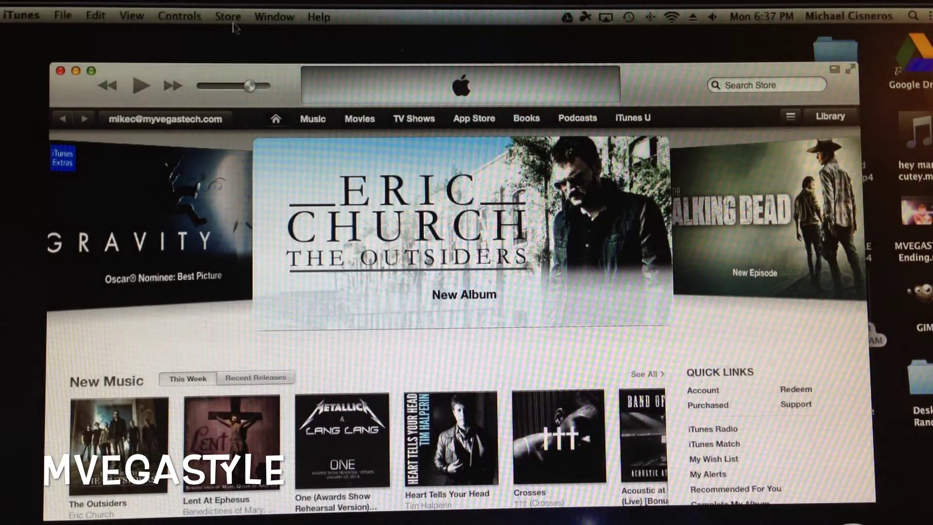
Step: Choose View Account from the Store menu to reach the Apple ID password prompt
{"action": "left_click", "coordinate": [229, 16]}
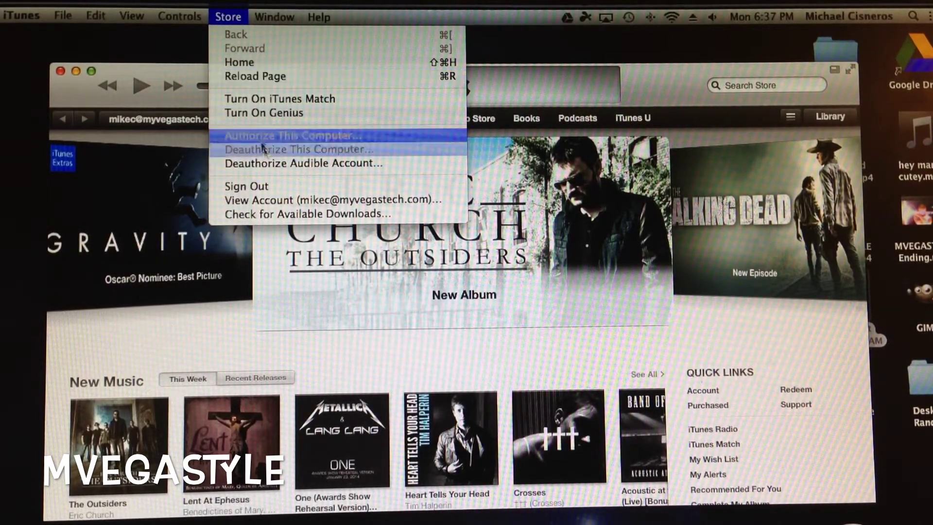
{"action": "left_click", "coordinate": [276, 201]}
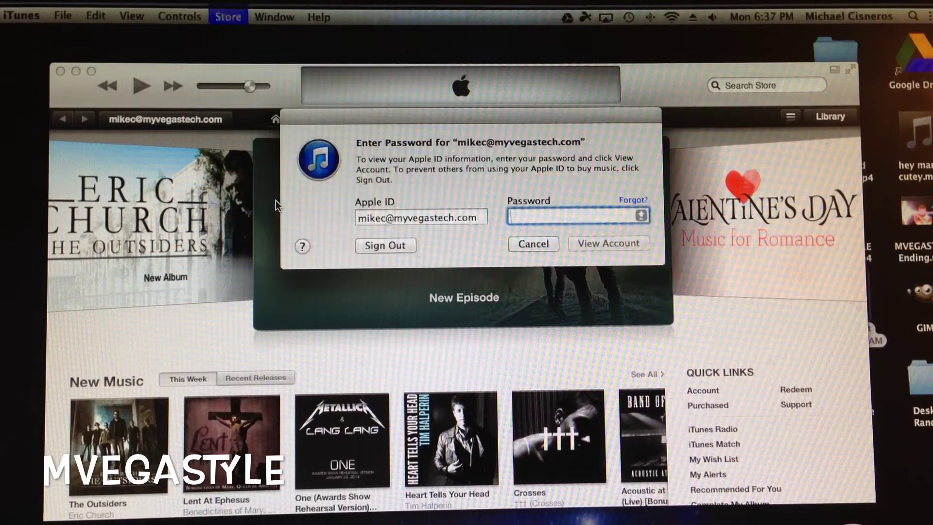